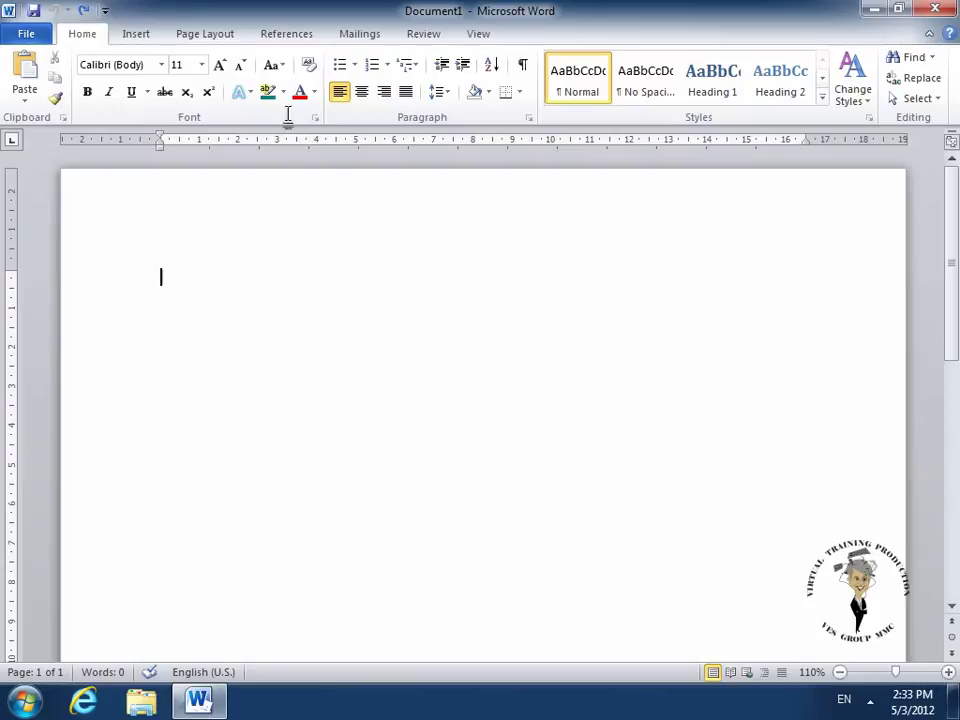
Step: Show the Page Layout margins gallery with presets like Normal 2.54 cm and Wide 5.08 cm
click(216, 38)
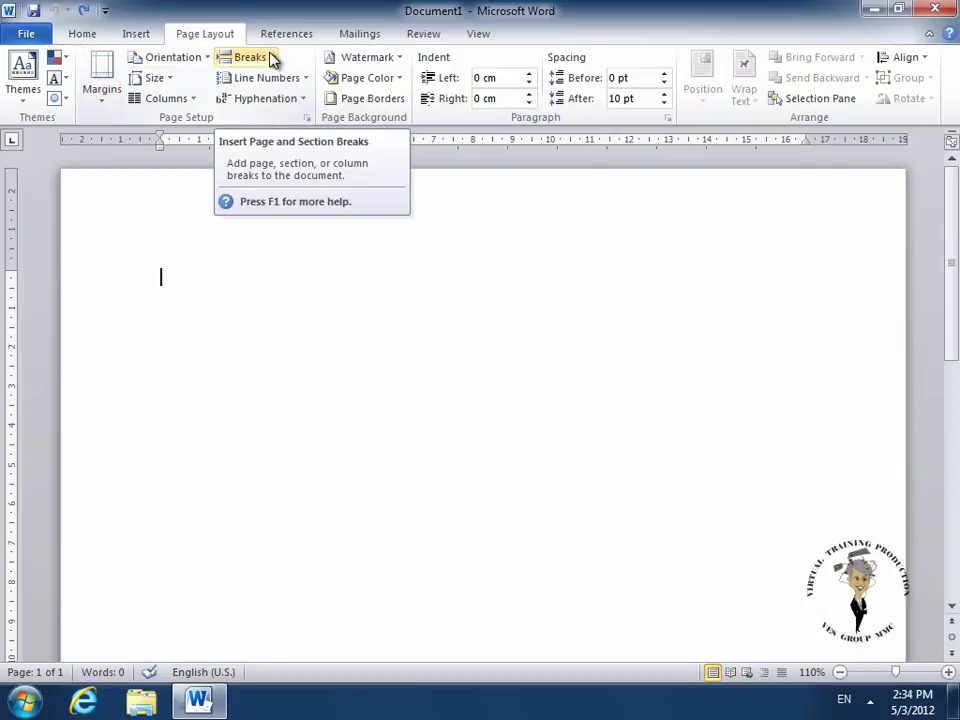
click(104, 108)
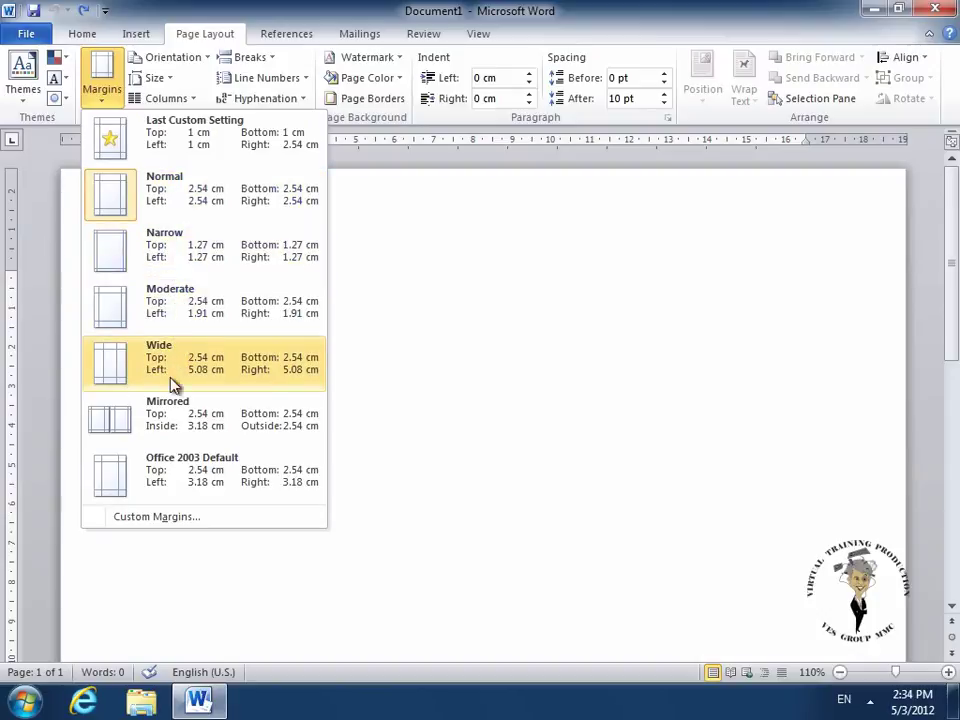
Step: Through Custom Margins, apply the 2.54 cm margins to 'This point forward' in Page Setup
click(160, 518)
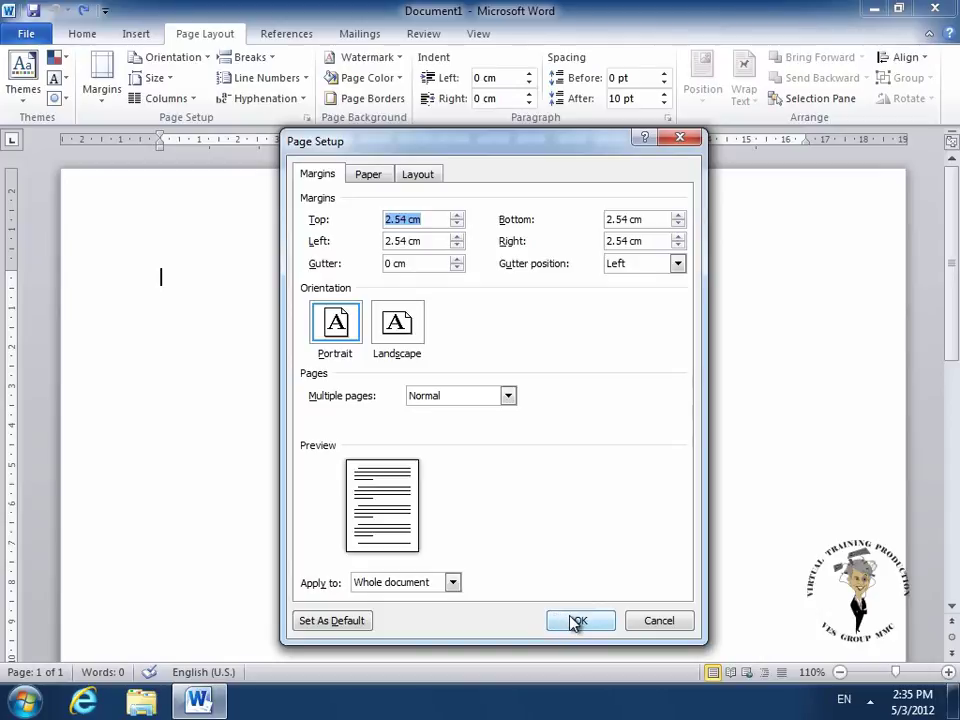
click(459, 584)
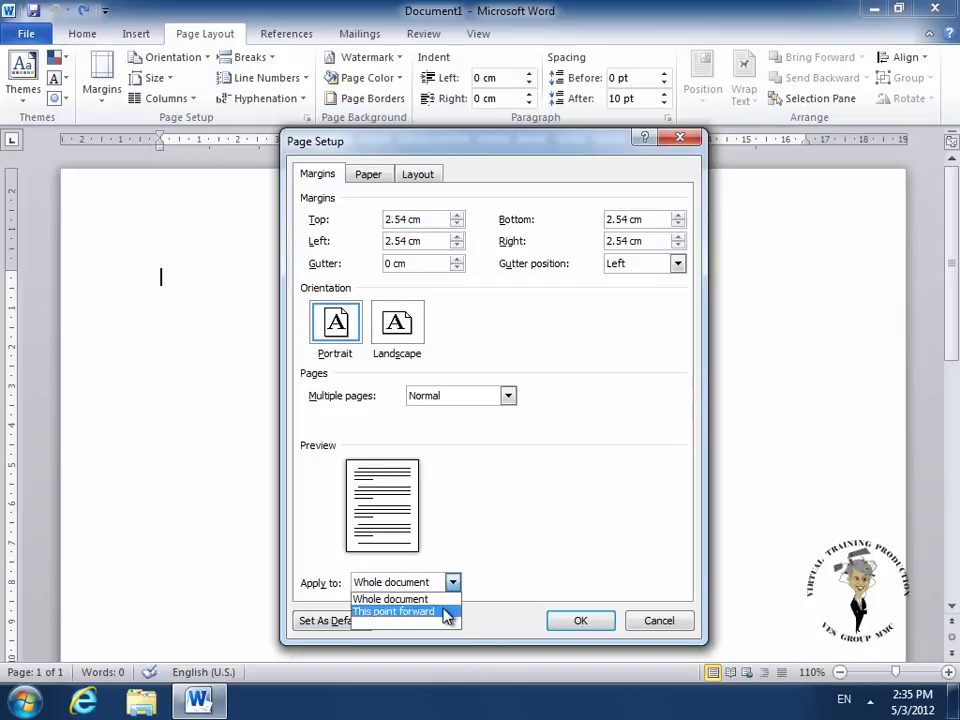
click(444, 610)
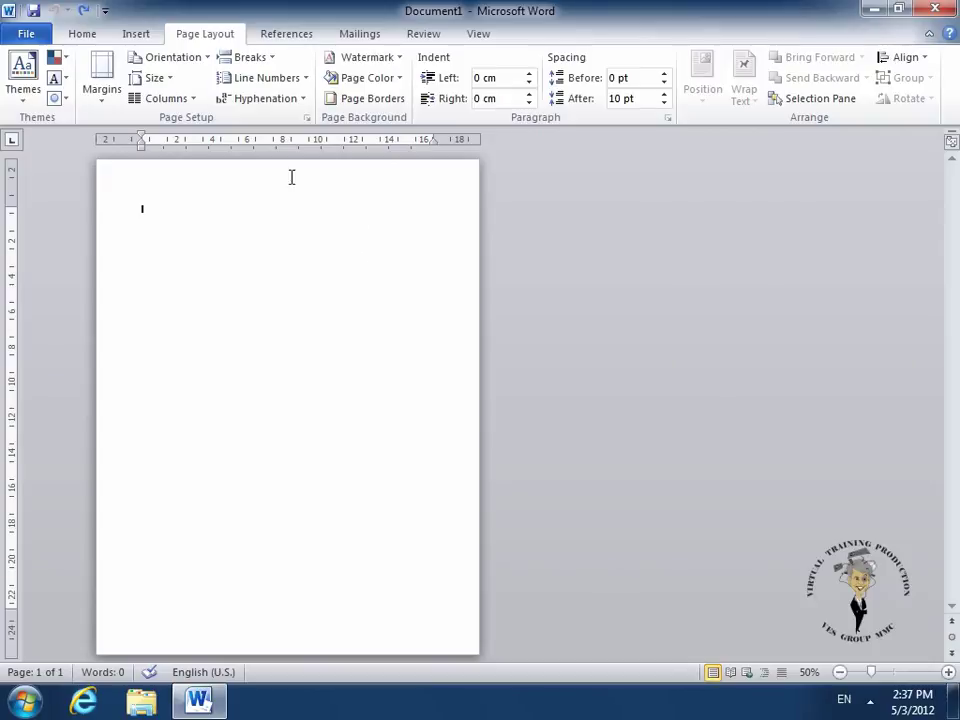
Step: Switch Document1's orientation from portrait to Landscape
click(209, 58)
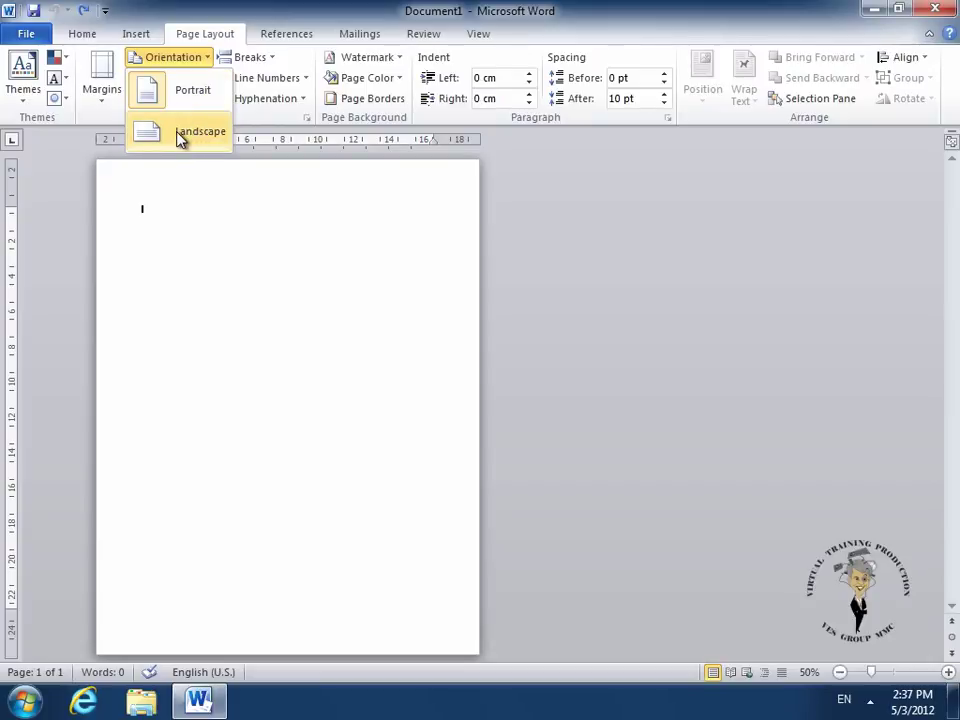
click(180, 139)
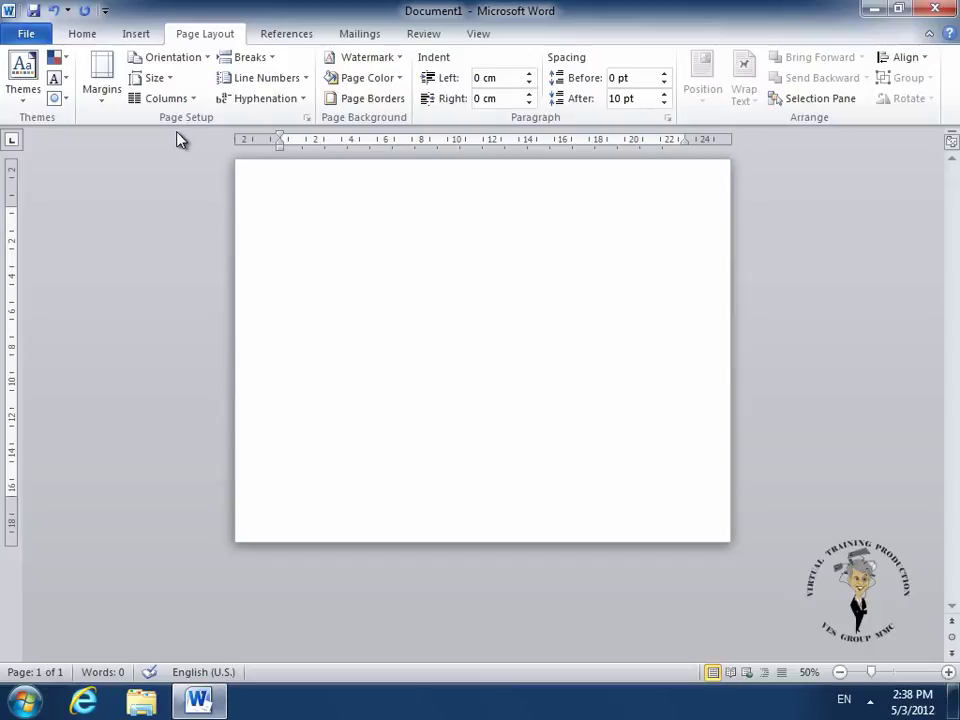
click(204, 59)
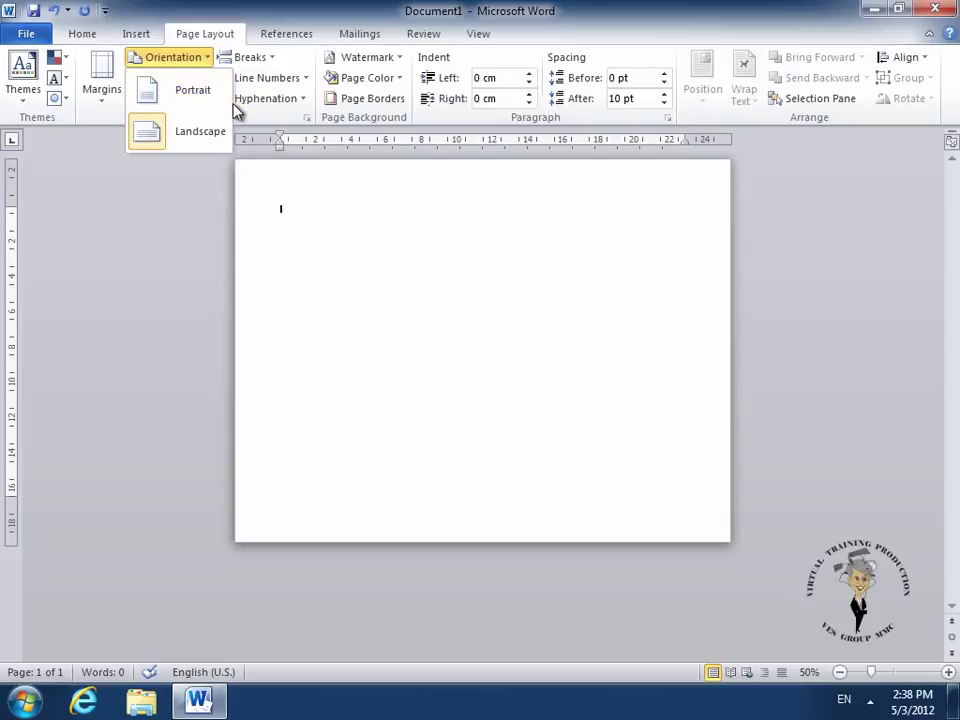
Step: In Page Setup, choose Portrait orientation applied to 'This point forward'
click(308, 119)
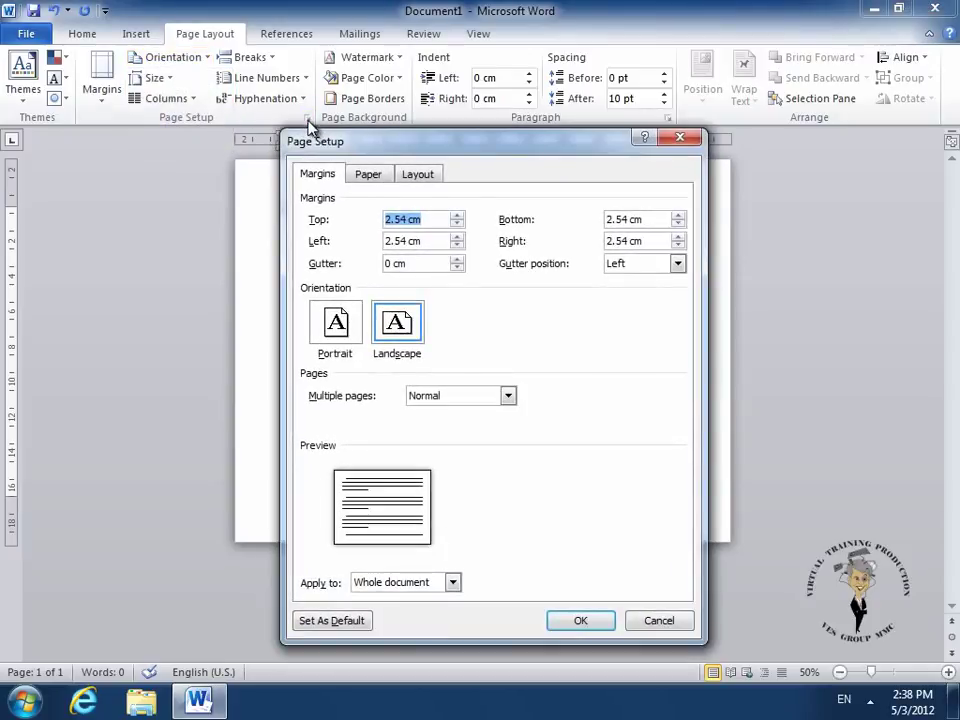
click(344, 336)
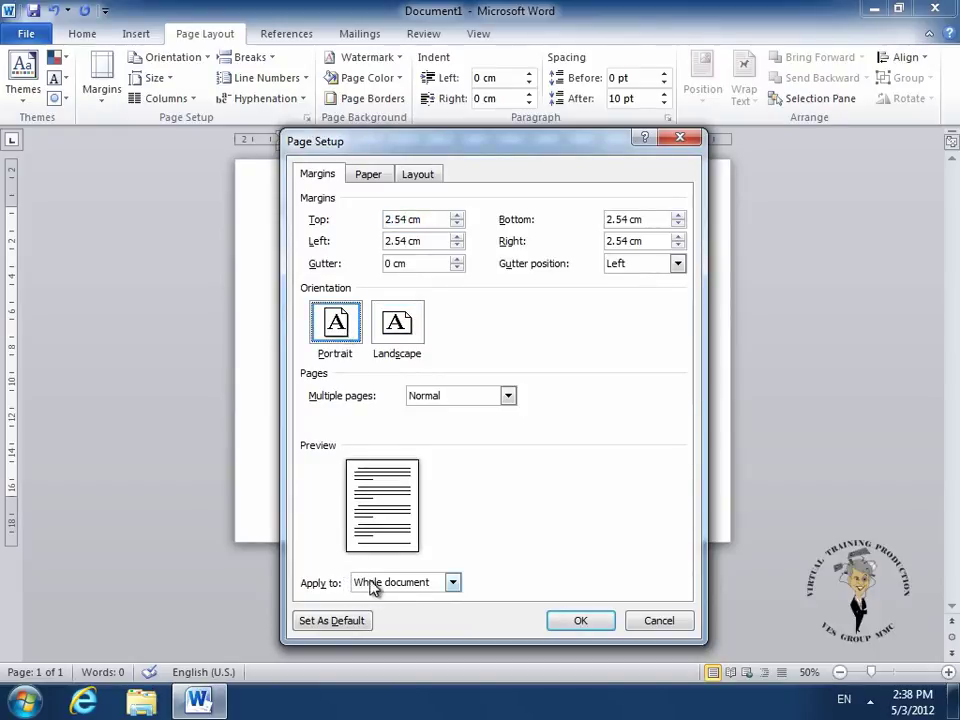
click(451, 584)
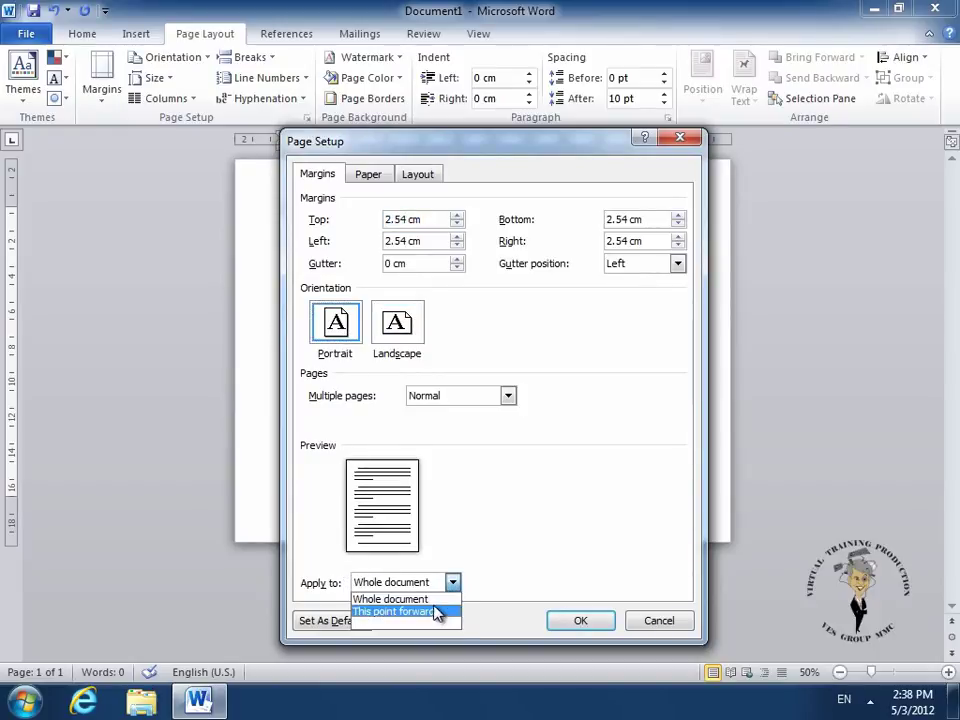
click(434, 613)
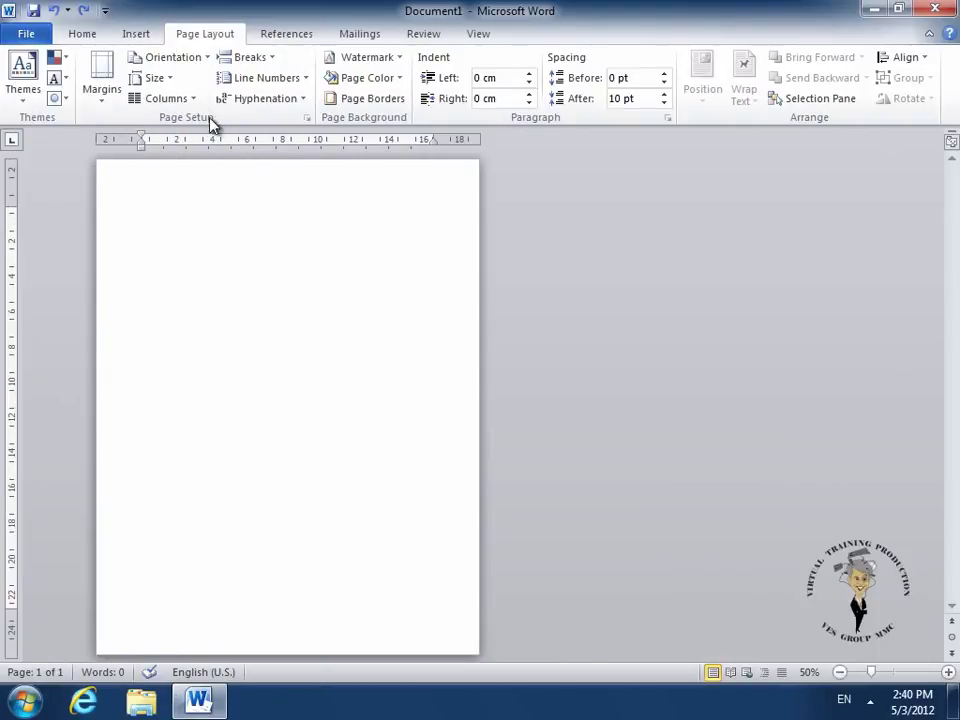
Step: Pick A4 from the Size gallery as the paper size
click(172, 80)
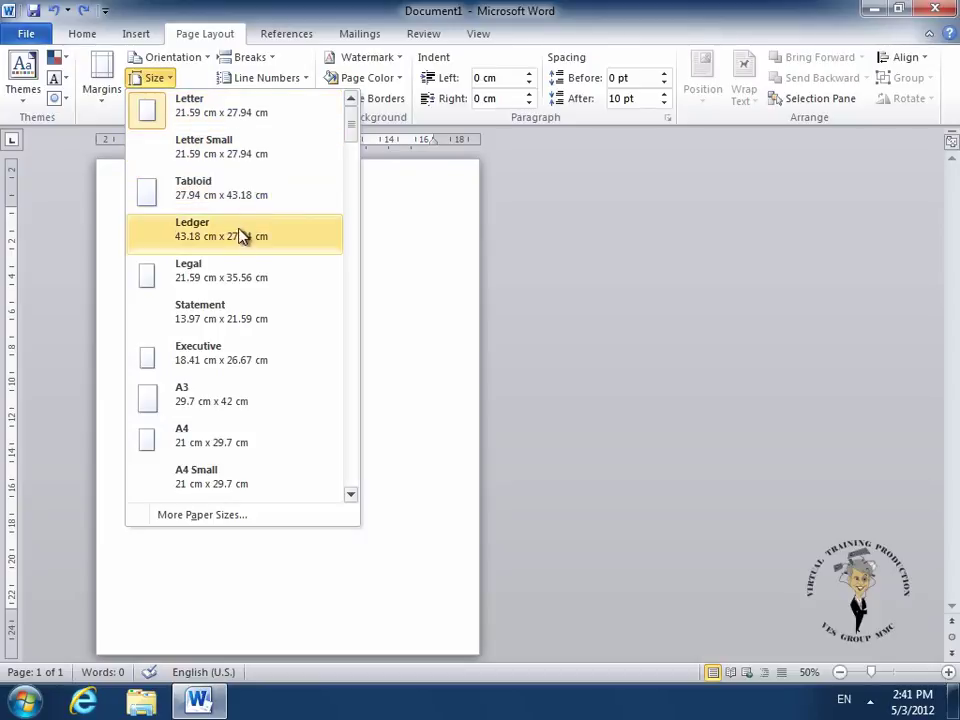
click(207, 440)
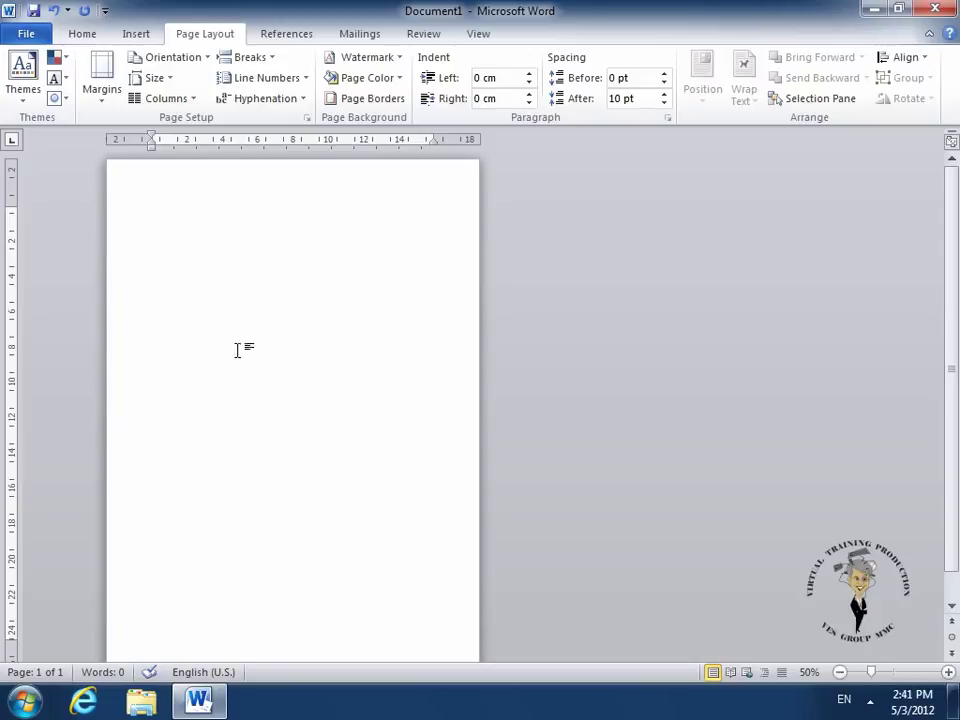
Step: On the Paper tab, choose Letter (21.59 × 27.94 cm) applied to 'This point forward'
click(307, 118)
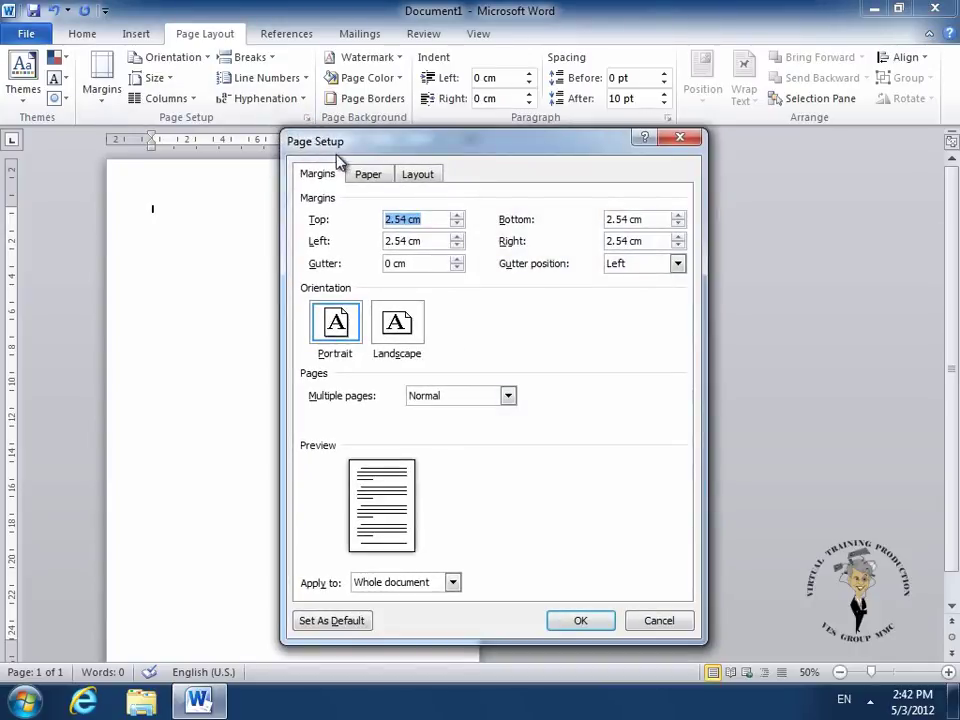
click(370, 177)
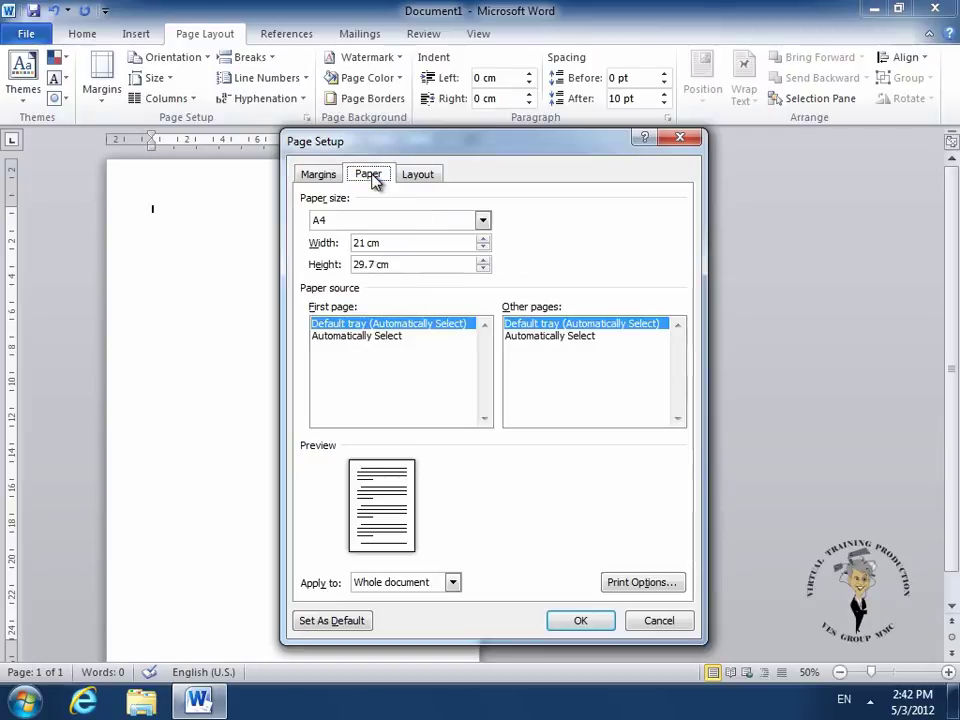
click(369, 224)
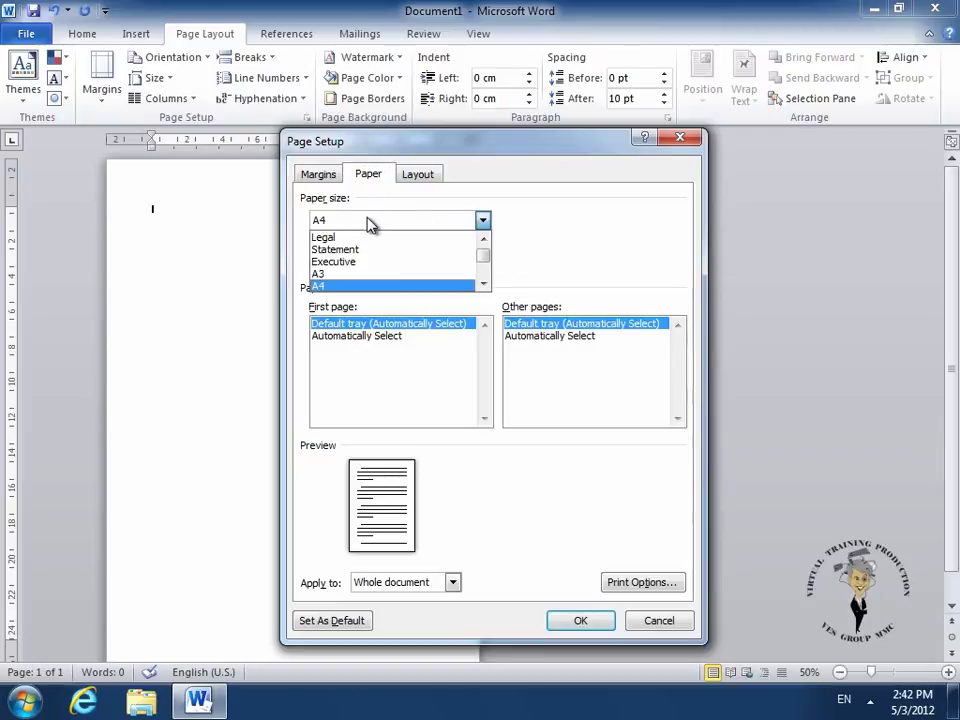
click(483, 285)
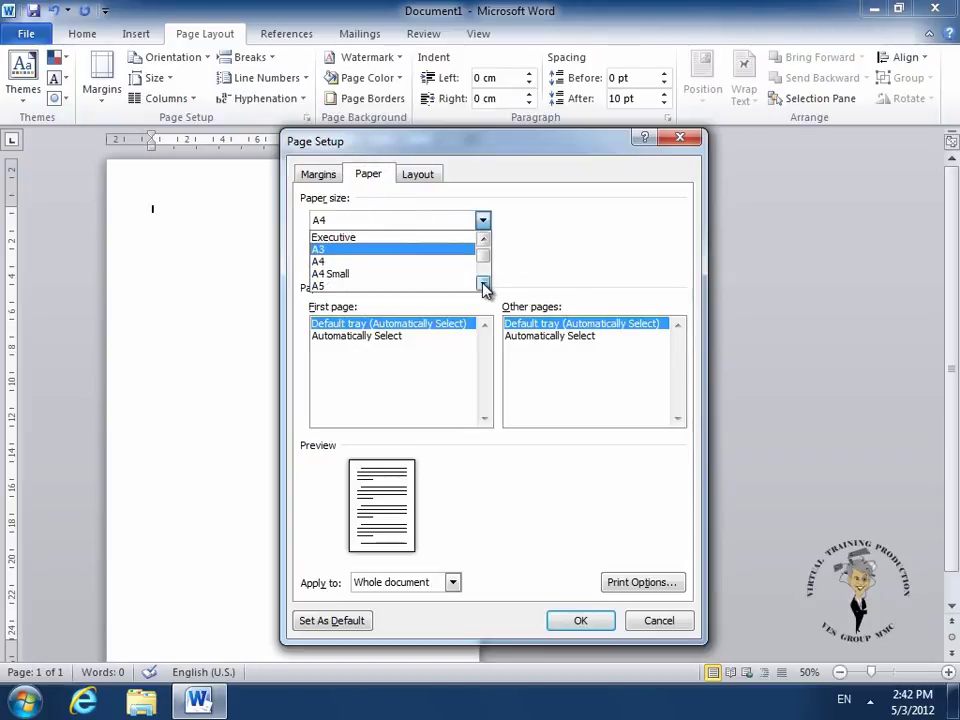
click(483, 285)
click(483, 285)
click(483, 285)
click(483, 285)
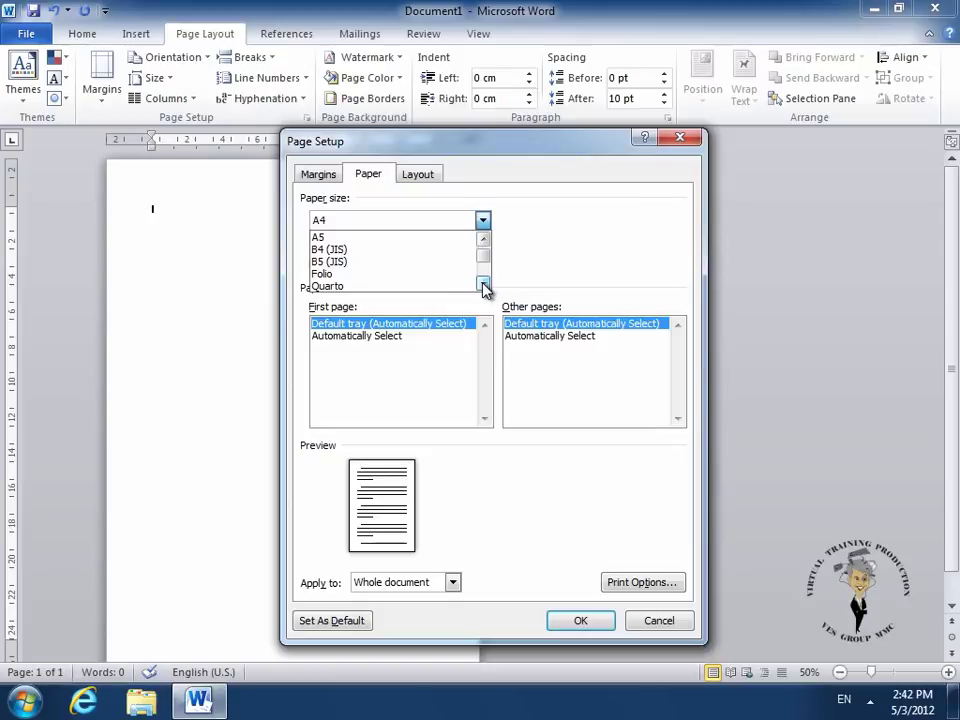
drag(485, 264, 485, 251)
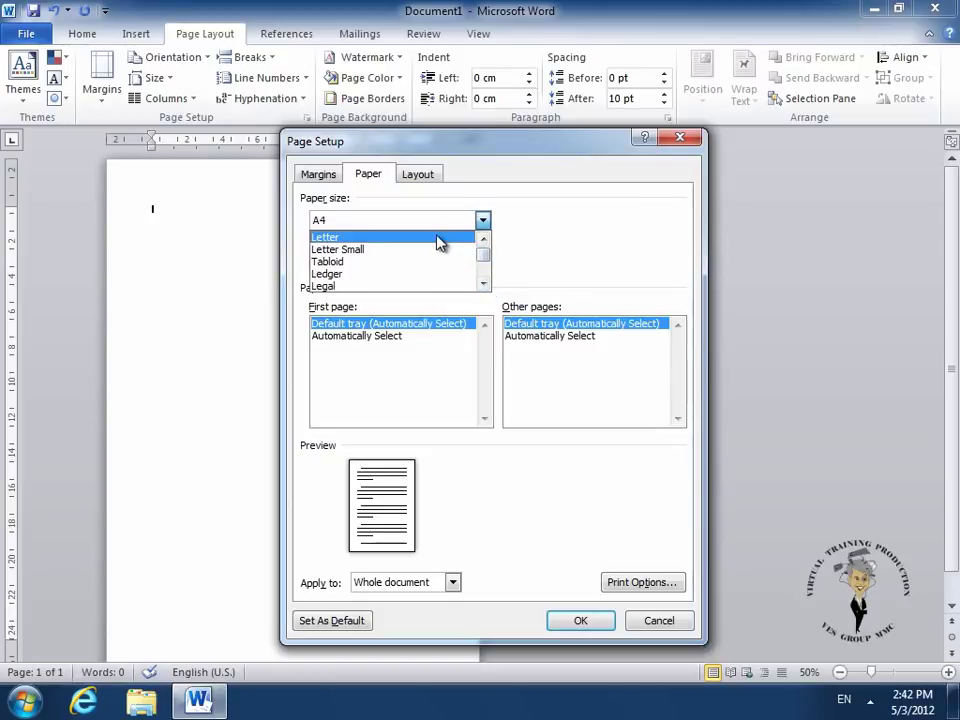
click(440, 237)
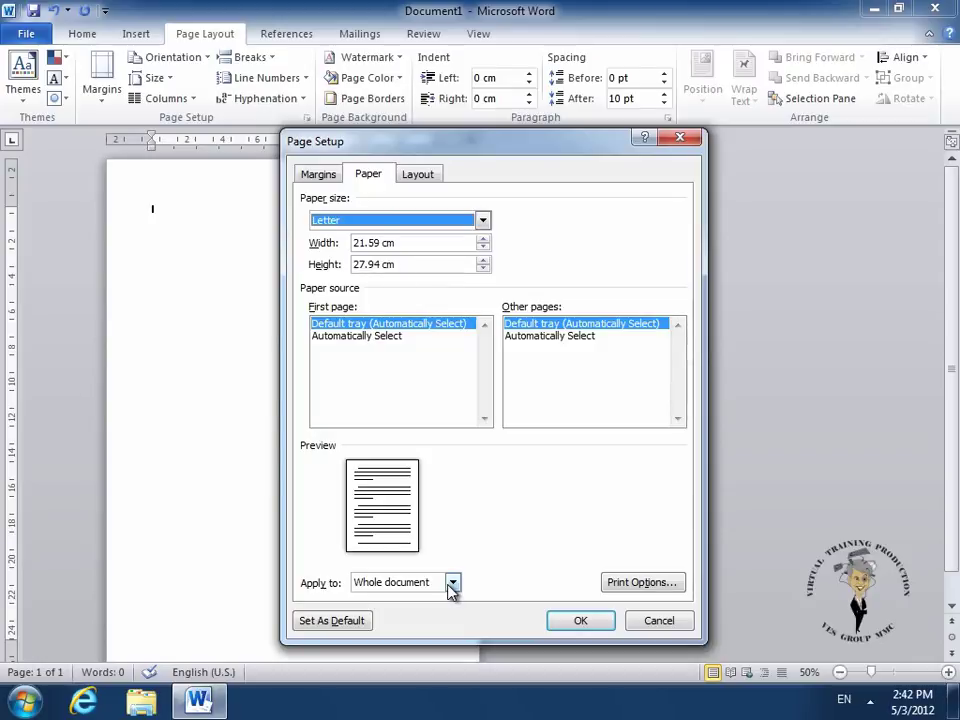
click(452, 583)
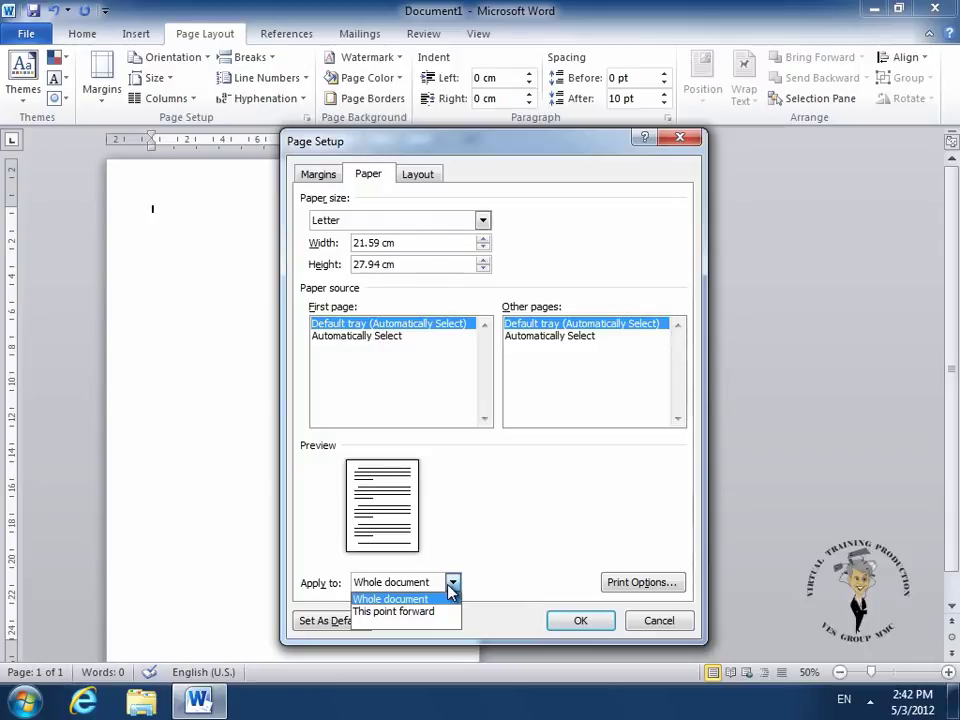
click(431, 612)
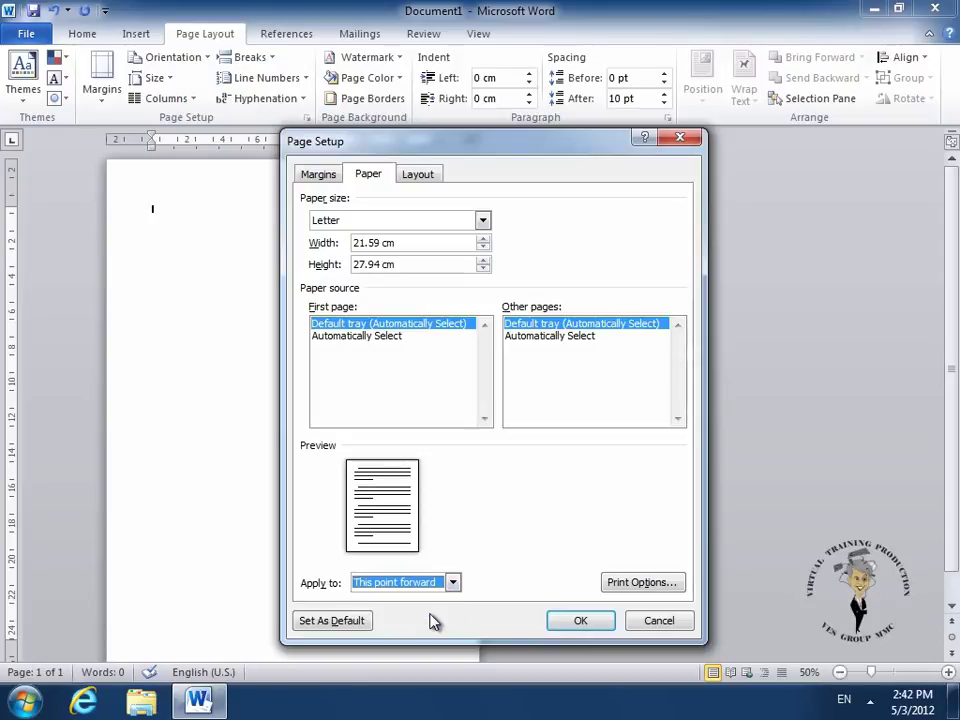